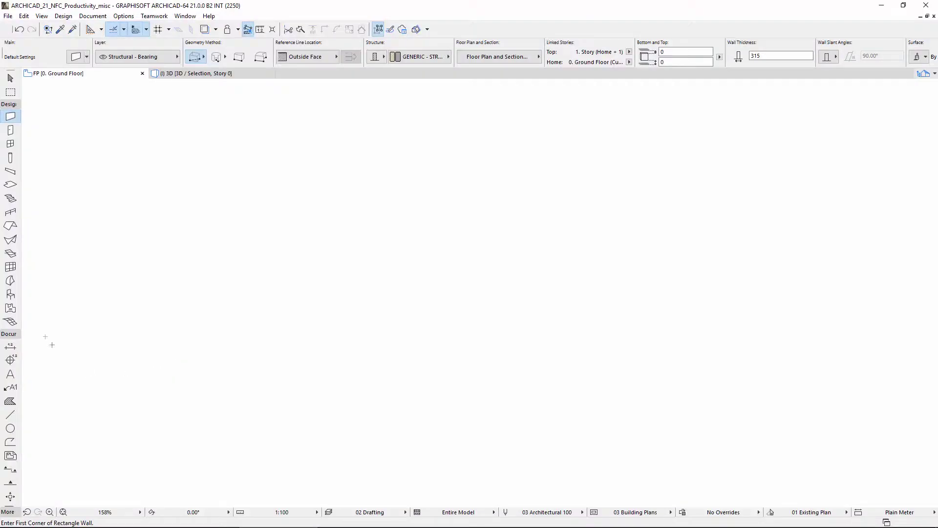
- Place an Armchair 01 21 object on the empty ground floor plan and select it
double_click(11, 295)
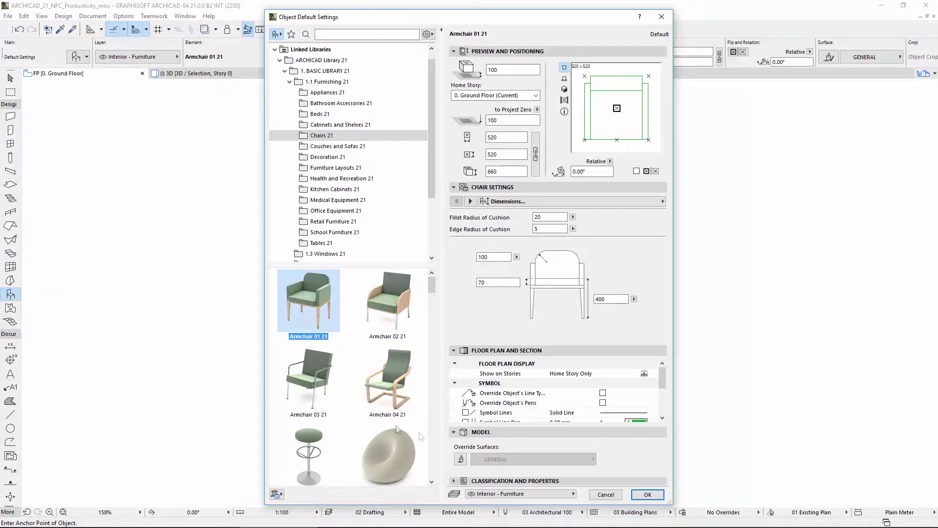
click(648, 495)
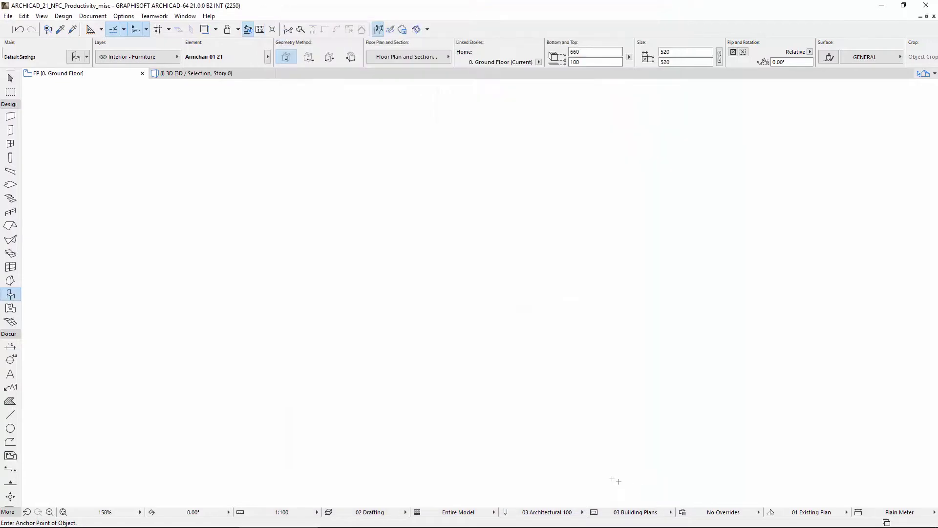
click(228, 189)
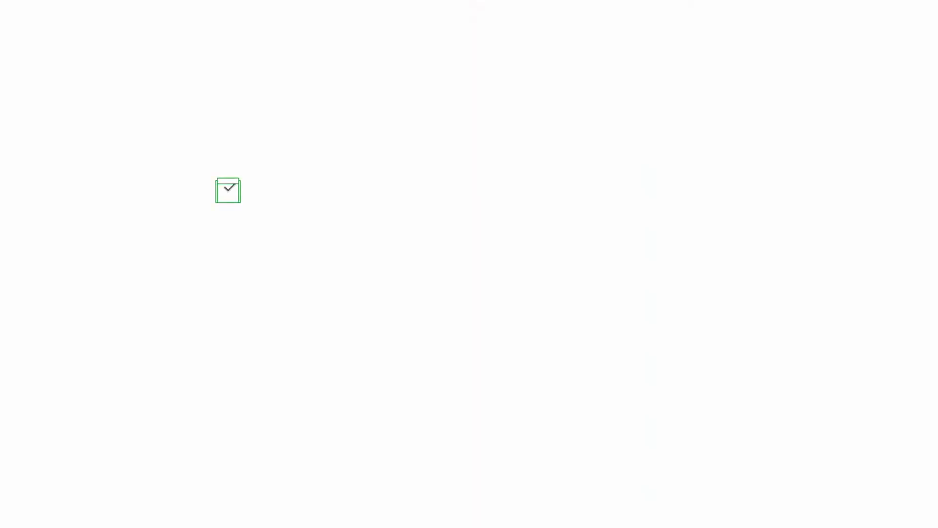
click(228, 192)
- Open Multiply for the selected armchair from its Move context menu
right_click(220, 98)
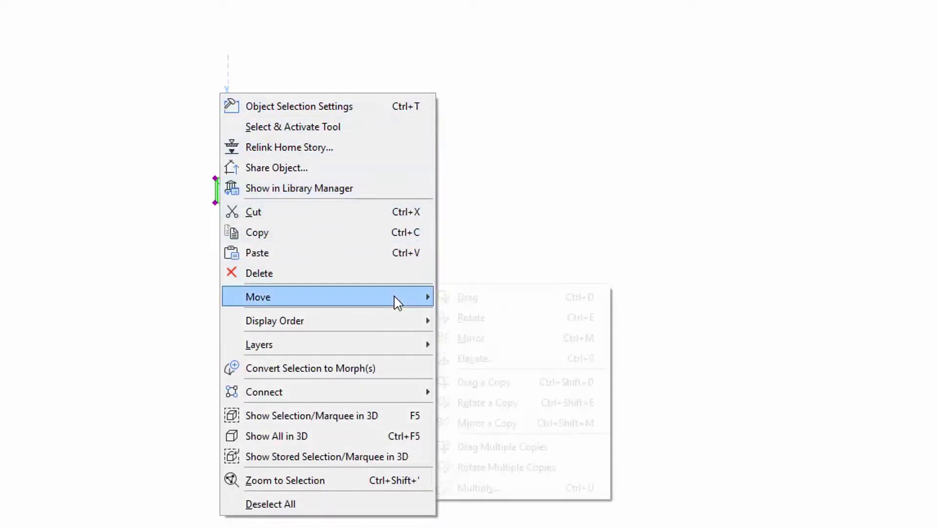
mouse_move(327, 297)
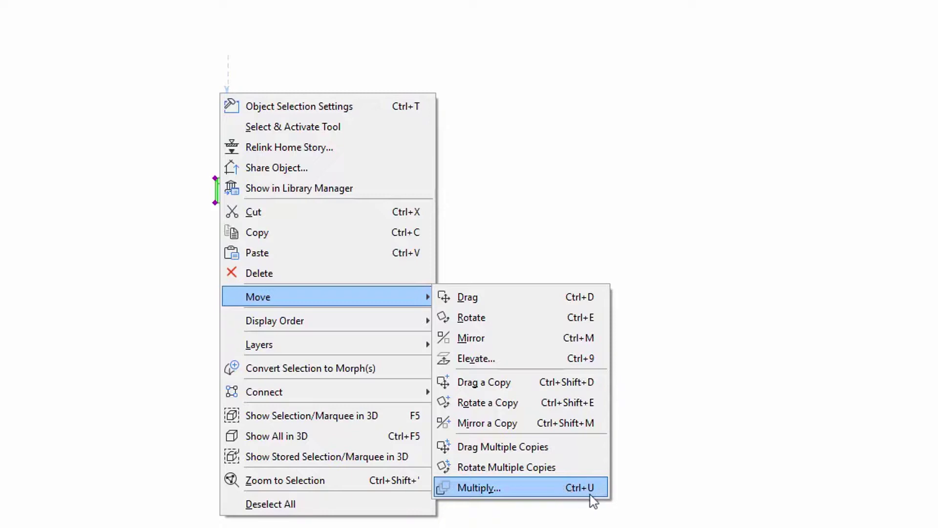
click(600, 490)
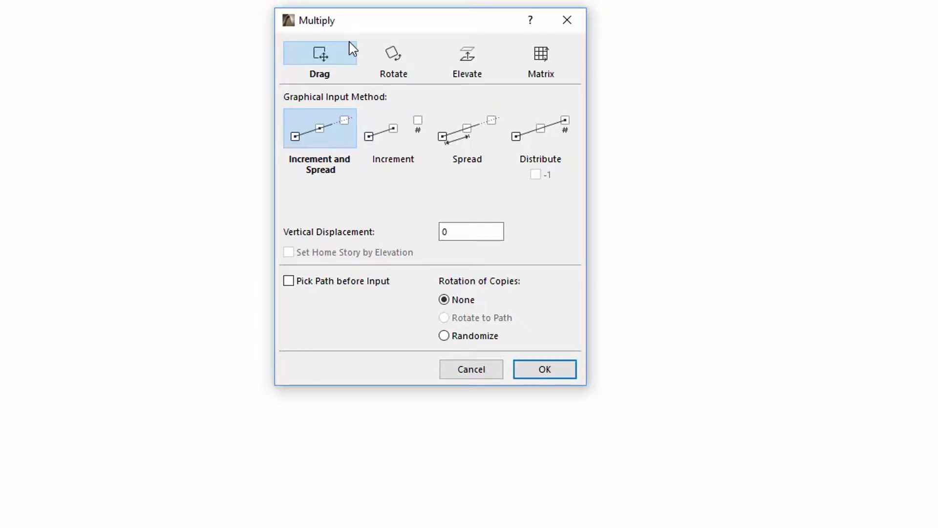
click(393, 58)
click(470, 56)
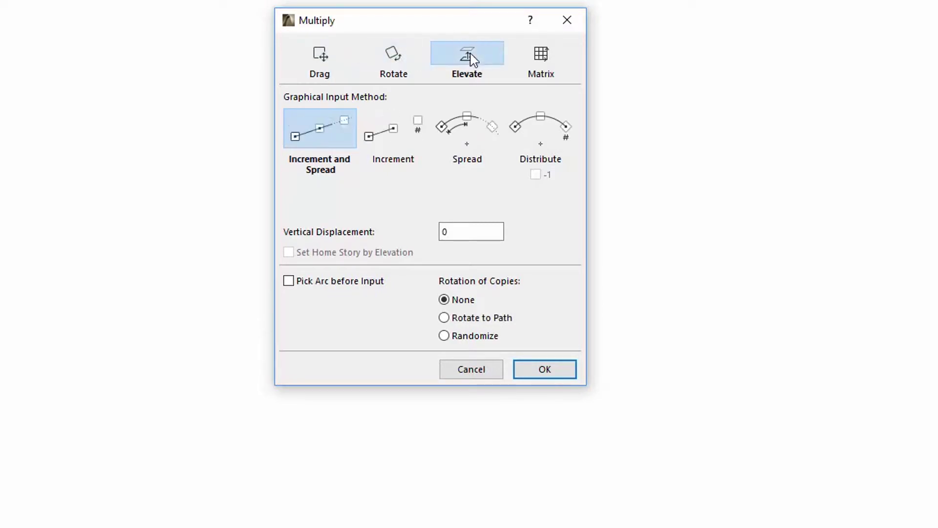
click(539, 56)
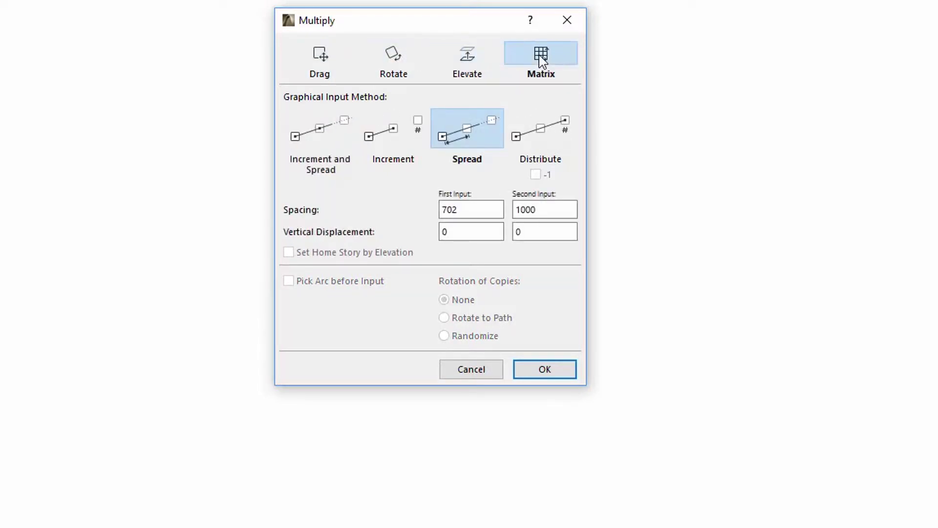
click(551, 125)
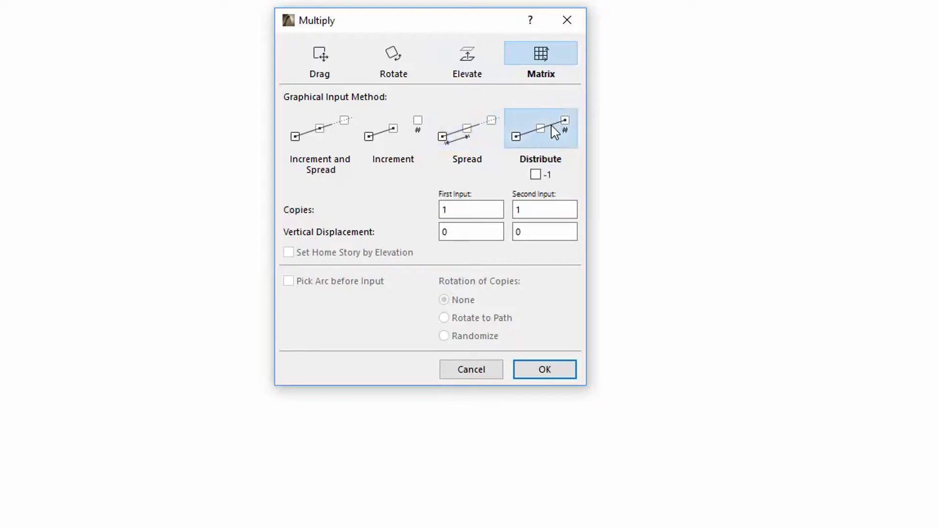
click(476, 137)
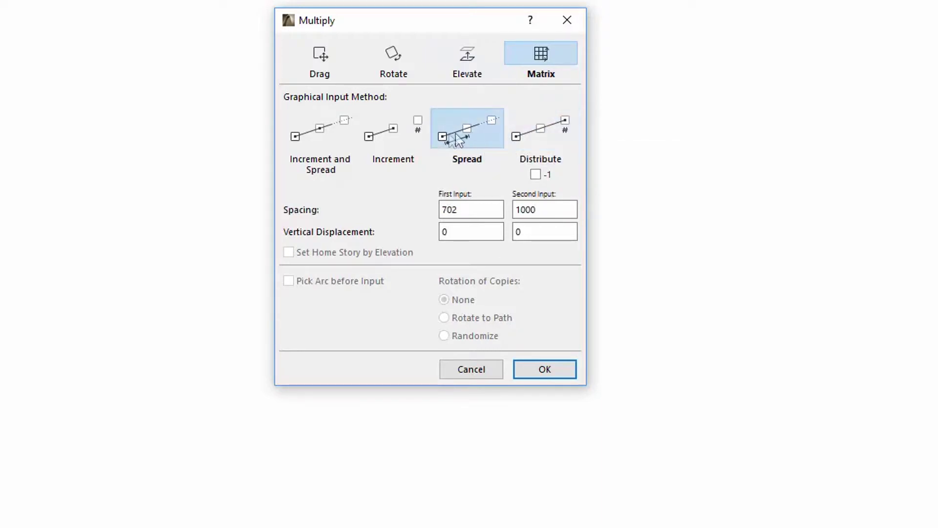
click(398, 136)
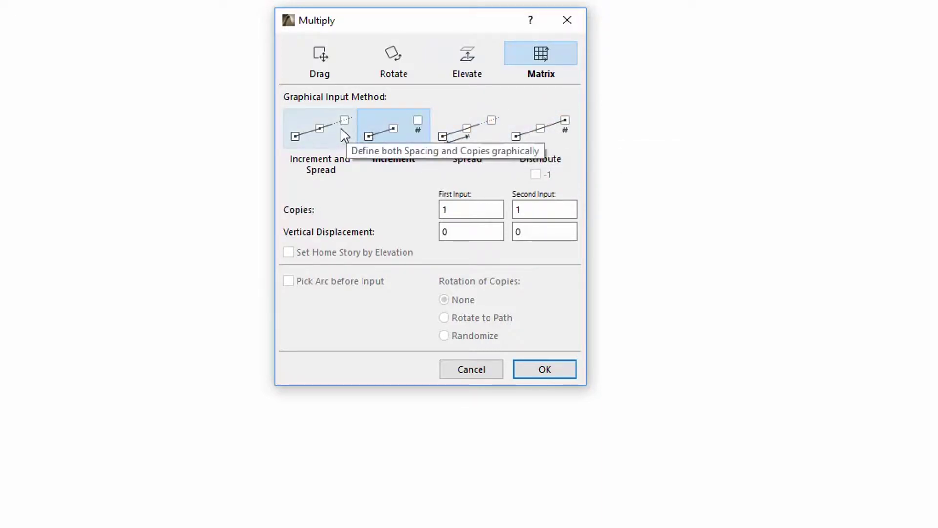
click(342, 120)
click(334, 75)
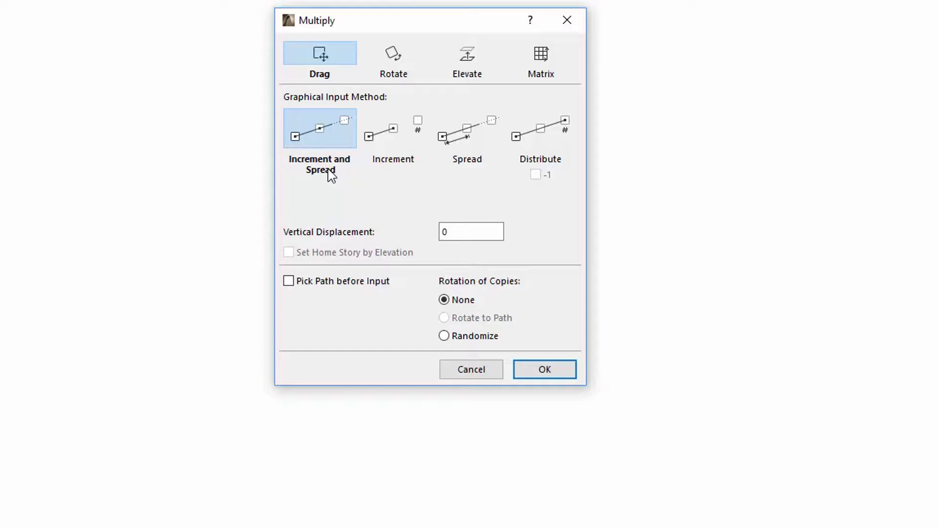
- Copy the armchair into a straight row of eleven copies spaced 1000 to the right
click(556, 372)
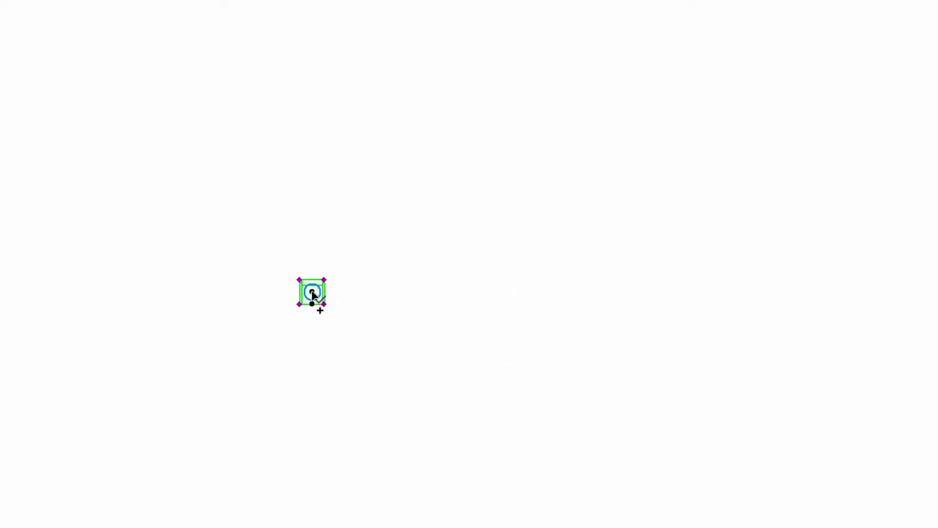
mouse_move(313, 293)
mouse_down()
mouse_move(376, 281)
mouse_move(394, 293)
mouse_up()
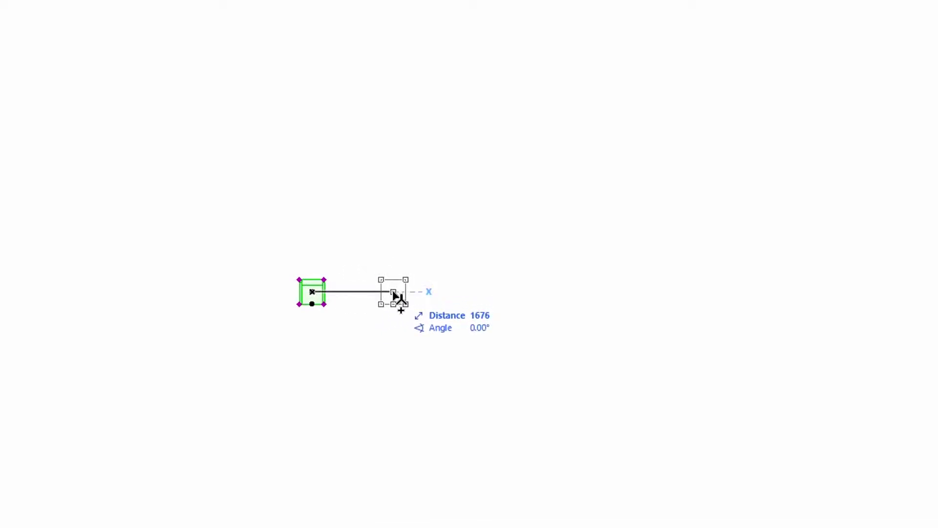
key(Tab)
text(1000)
click(504, 316)
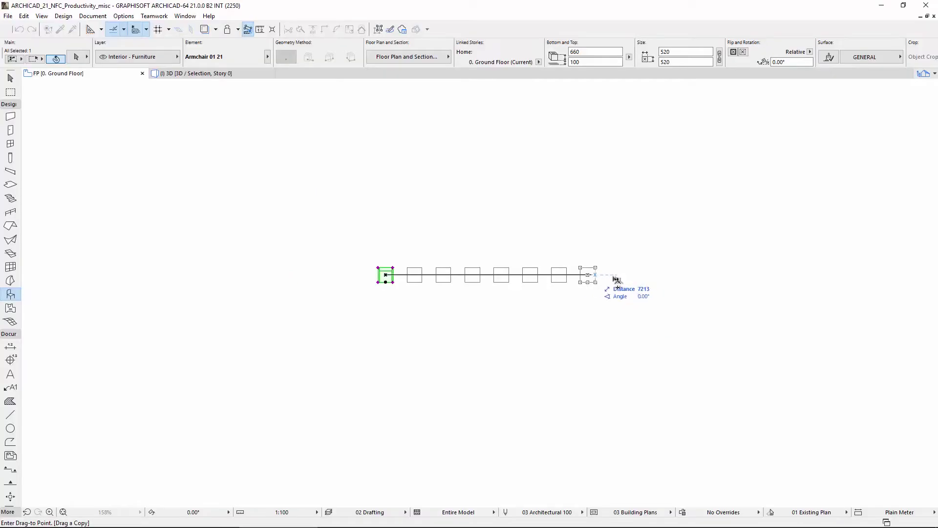
click(712, 278)
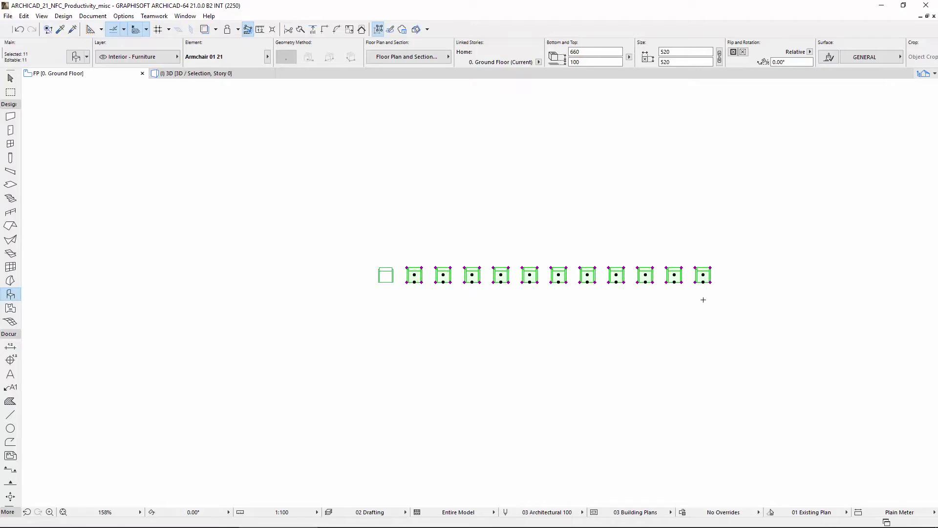
key(Escape)
scroll(410, 275, down, 5)
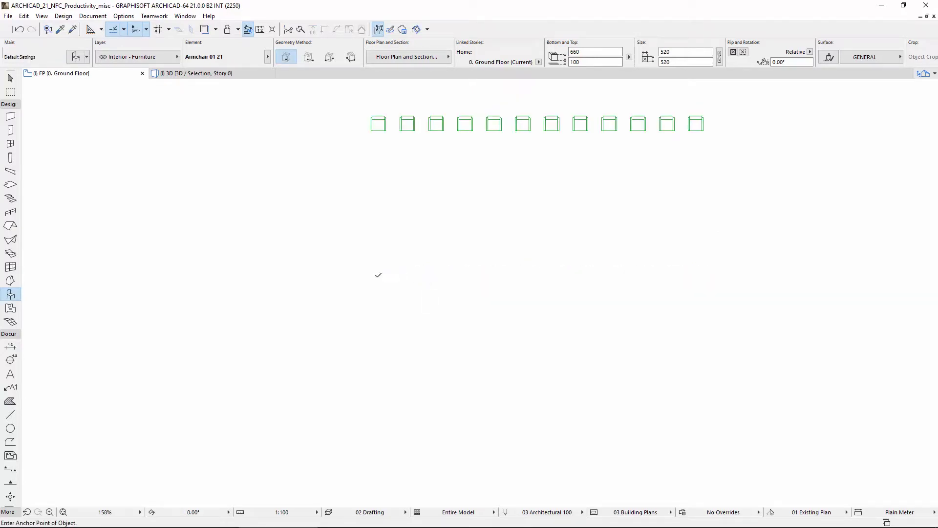
- Place another armchair below the row and set Multiply to Distribute with the -1 option
click(377, 277)
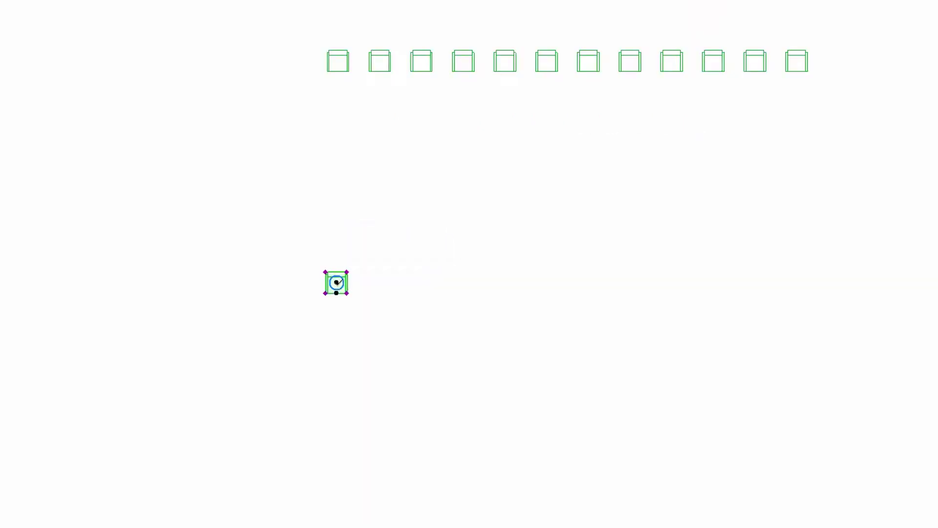
key(ctrl+u)
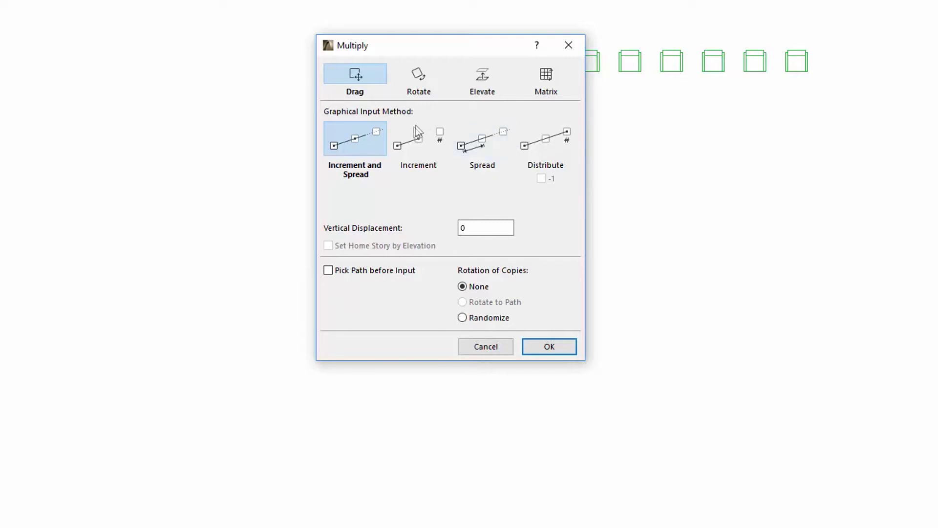
click(440, 157)
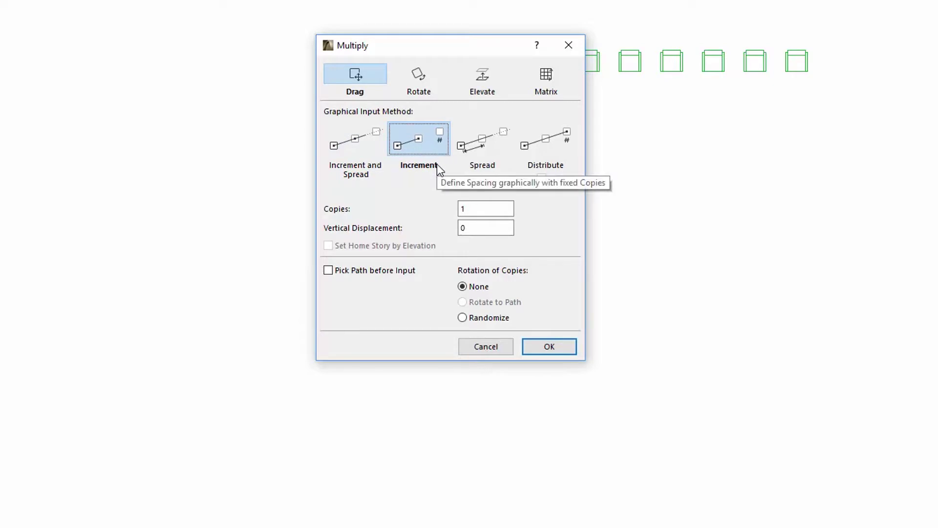
click(488, 145)
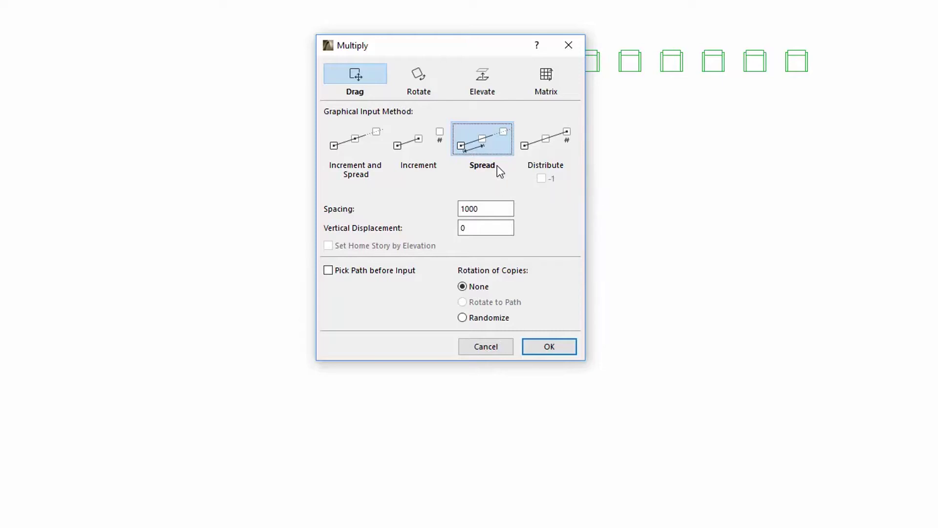
click(567, 149)
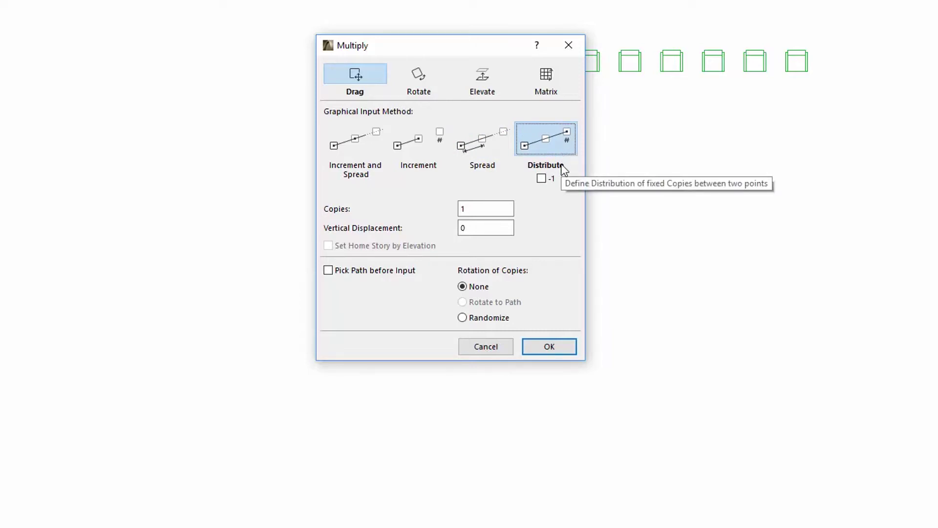
click(541, 179)
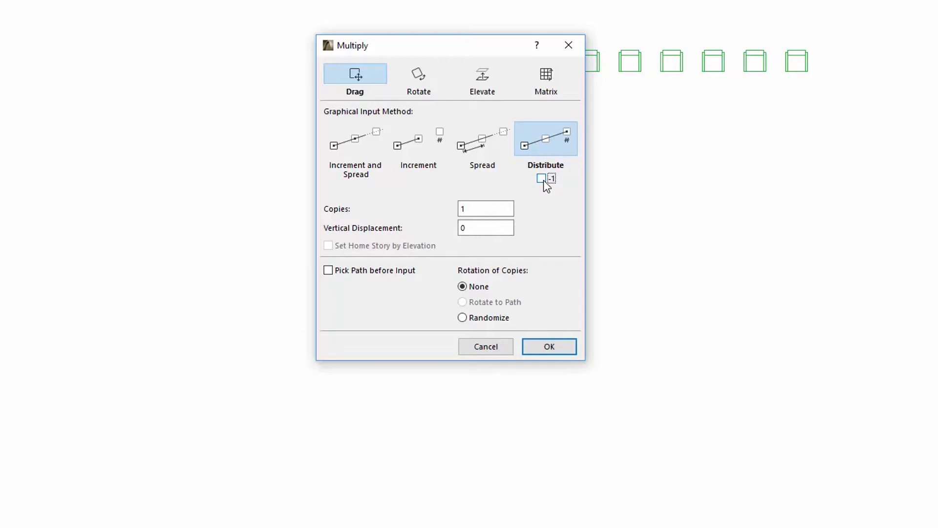
click(544, 180)
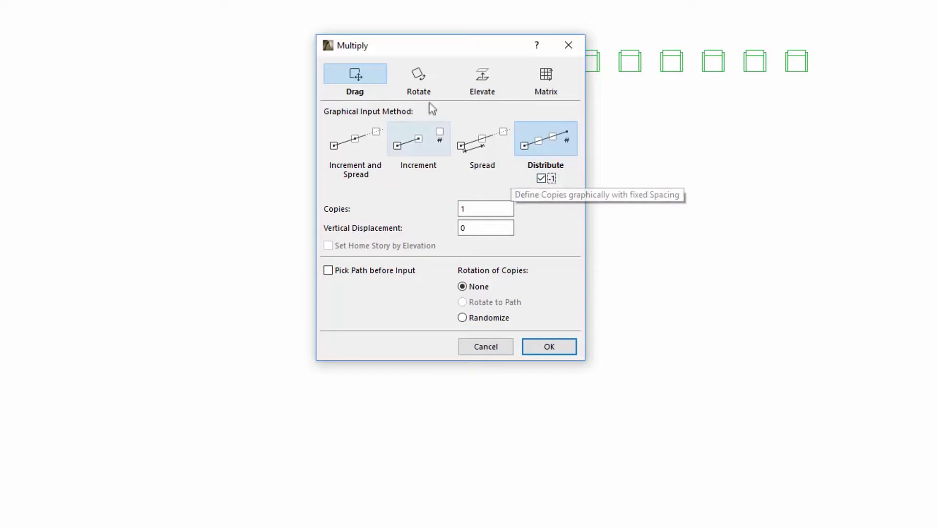
- Set Multiply to Rotate with Spread at 30° spacing and Randomize rotation of copies
click(427, 77)
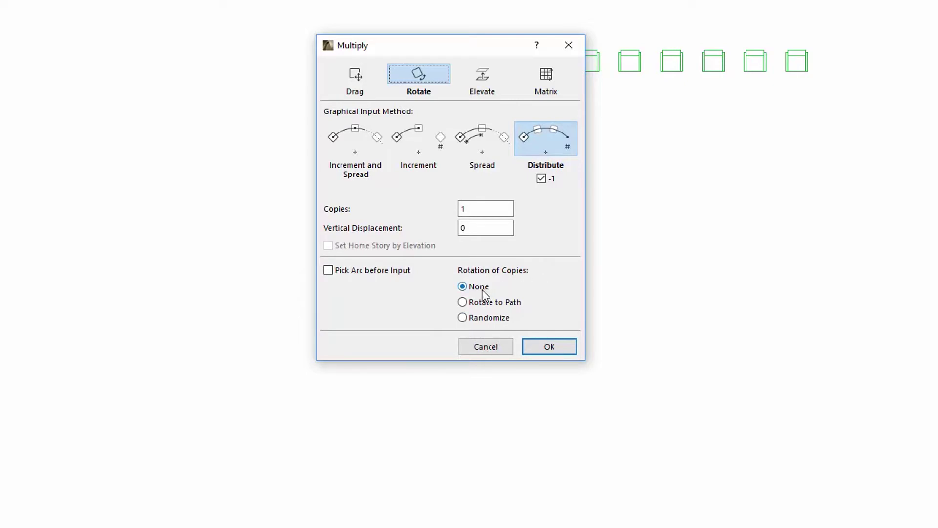
click(478, 303)
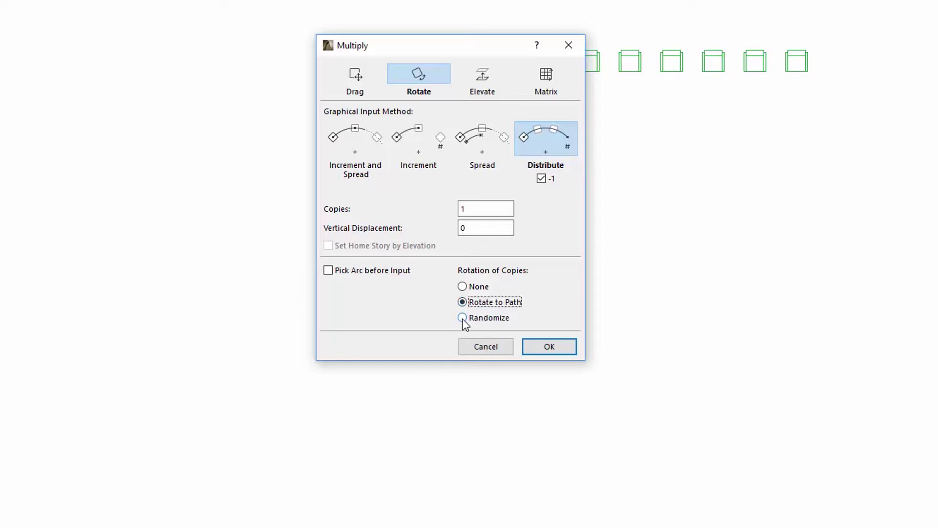
click(463, 319)
click(485, 82)
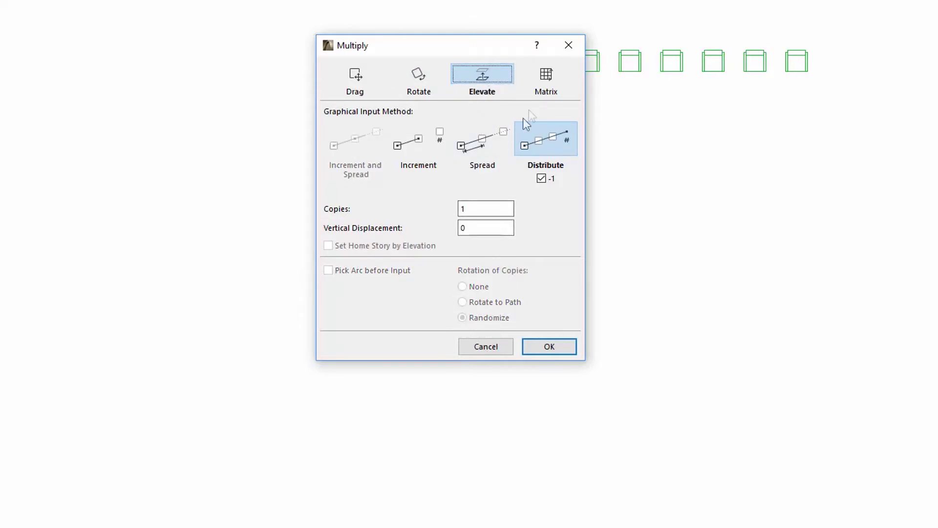
click(546, 84)
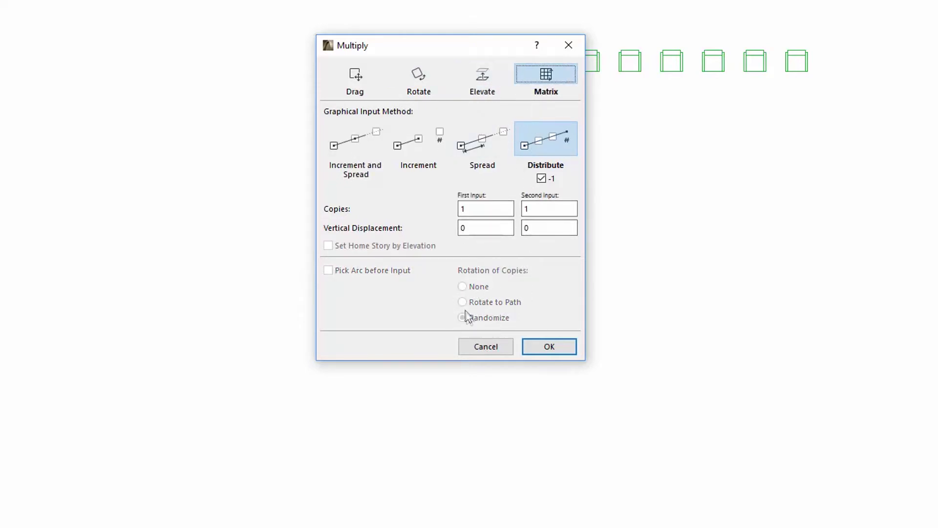
click(421, 87)
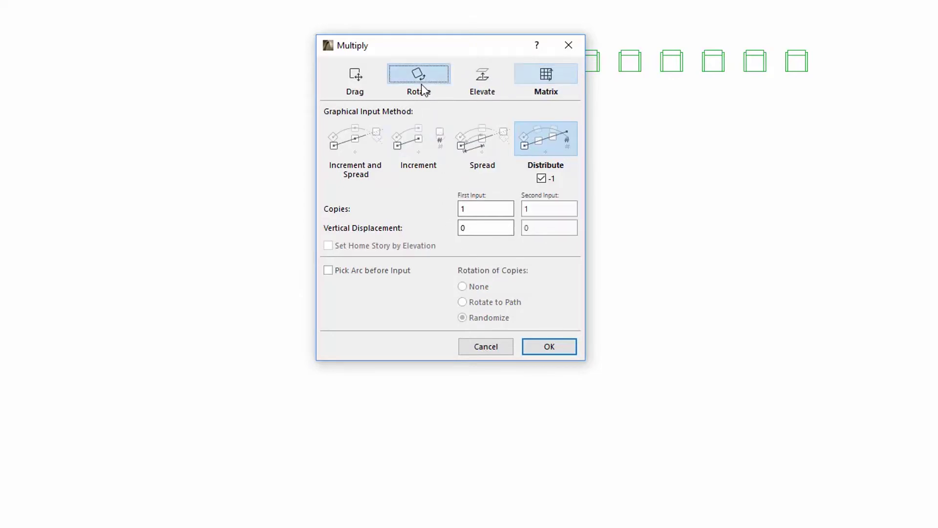
click(480, 138)
double_click(488, 208)
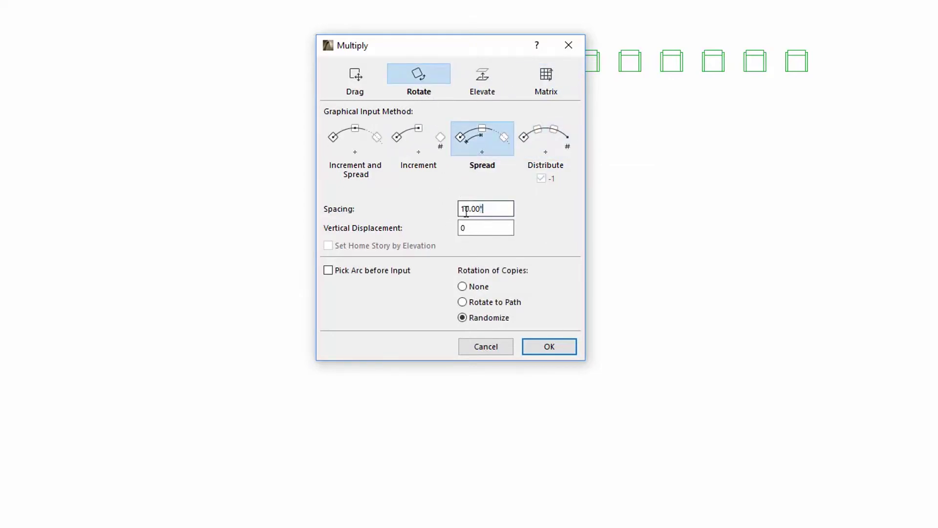
text(30)
click(464, 318)
- Copy the armchair around a full circle at 30° steps, giving 12 chairs, then deselect
click(557, 346)
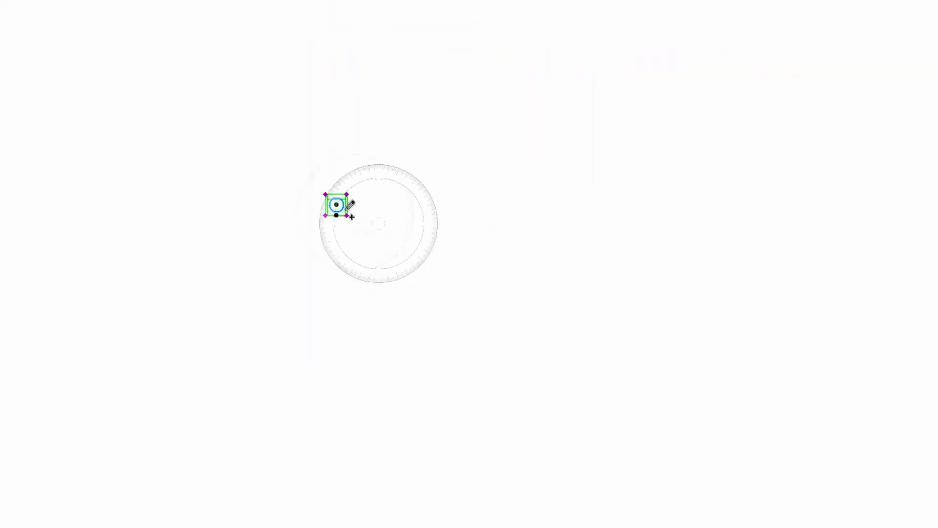
click(336, 328)
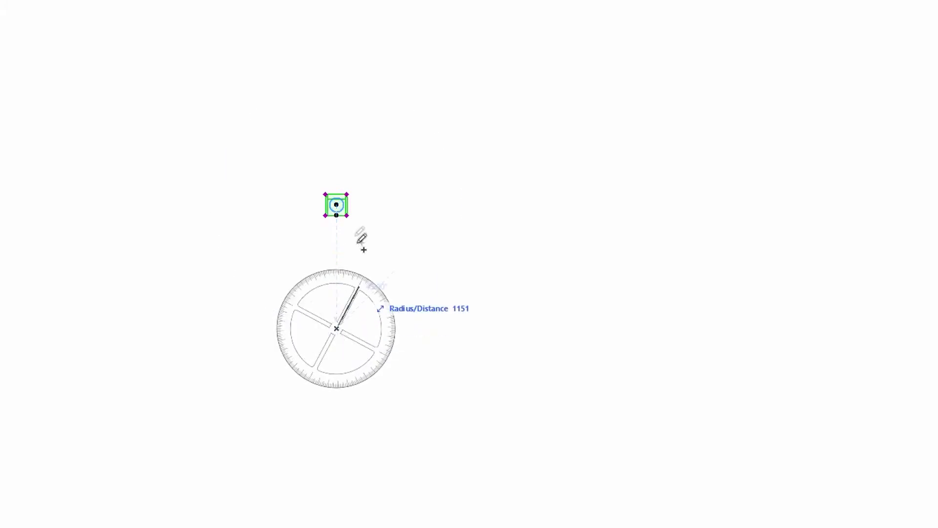
click(336, 204)
click(420, 252)
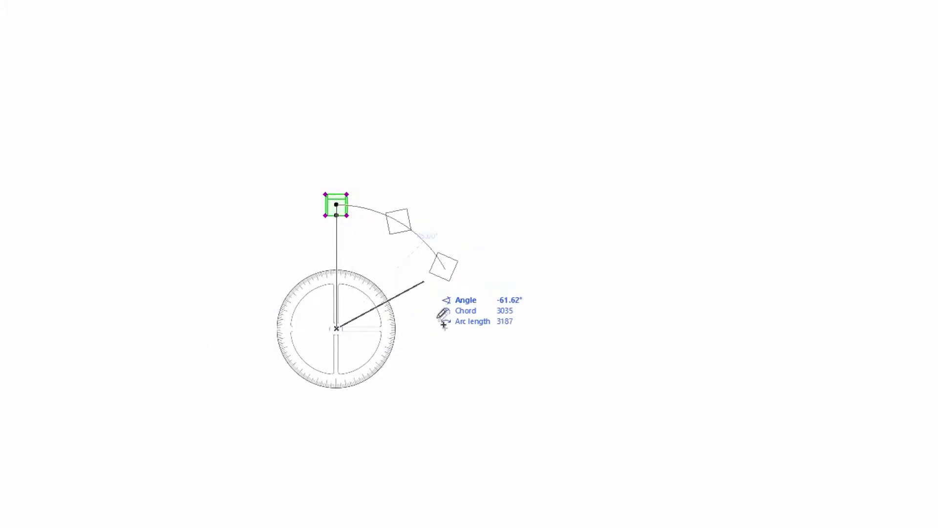
click(443, 308)
click(444, 367)
click(393, 426)
click(336, 440)
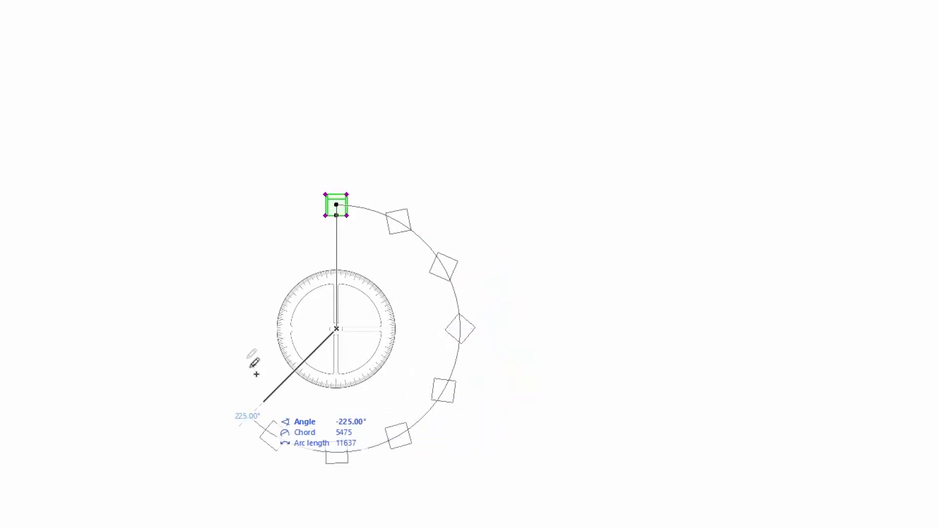
click(280, 425)
click(239, 384)
click(224, 328)
click(239, 272)
click(269, 207)
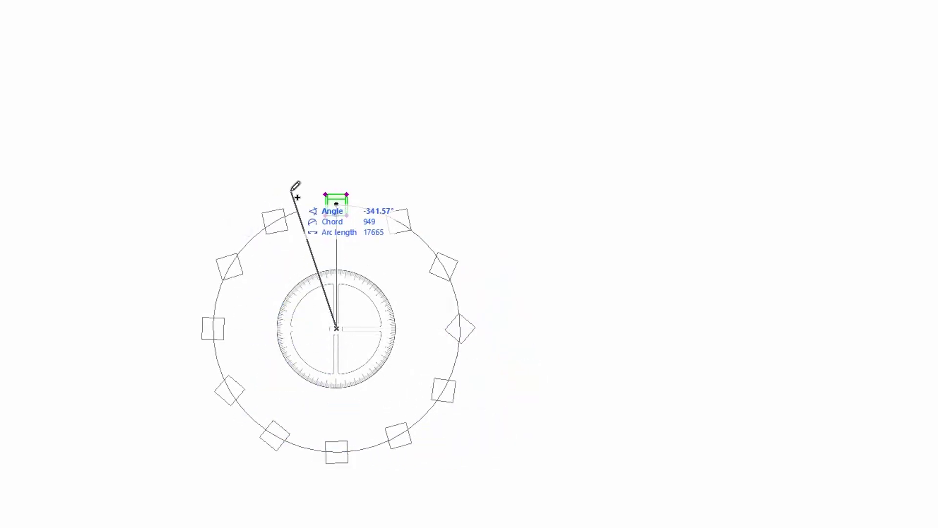
key(Escape)
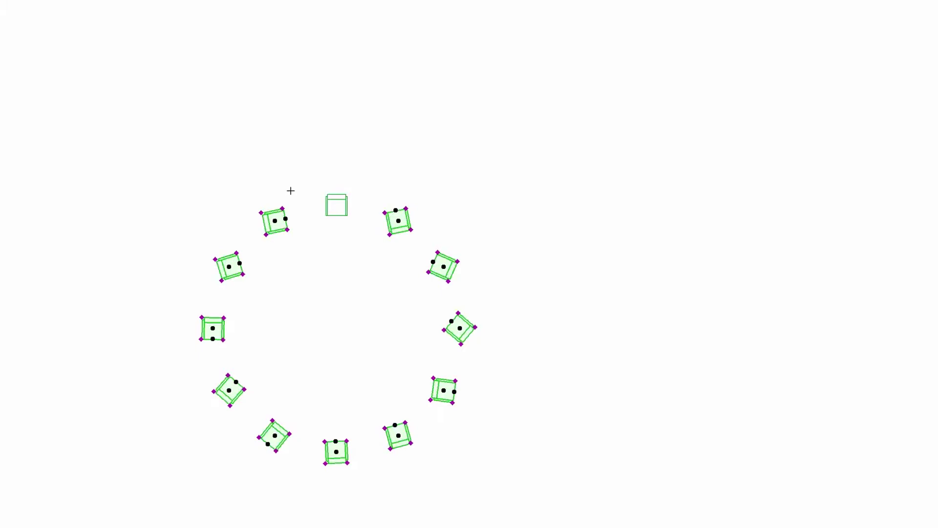
key(Escape)
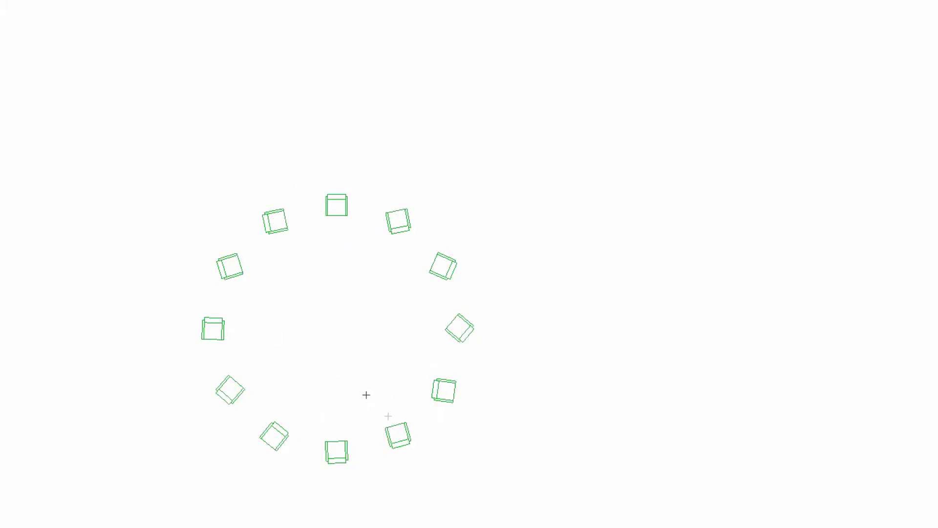
- Finish the wall with a straight stretch, a curved stretch and a final straight stretch
click(744, 269)
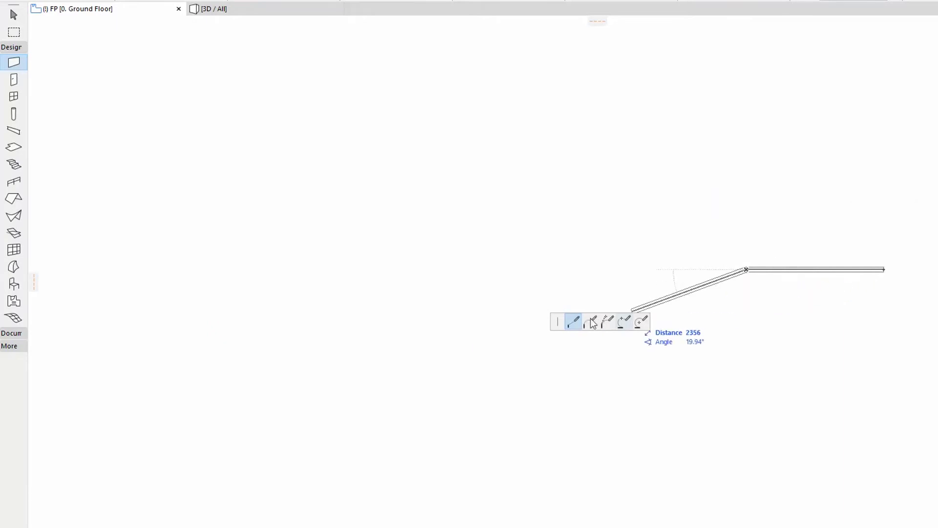
click(591, 321)
click(642, 339)
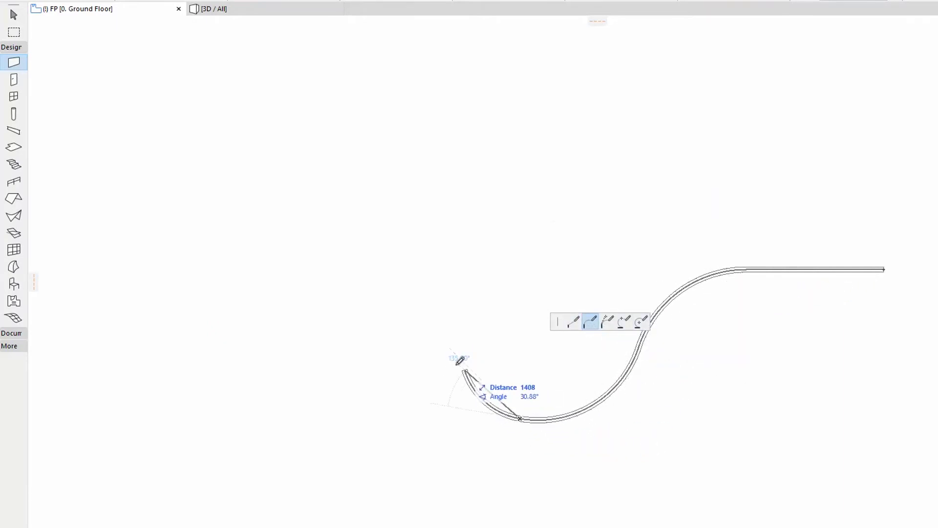
click(572, 322)
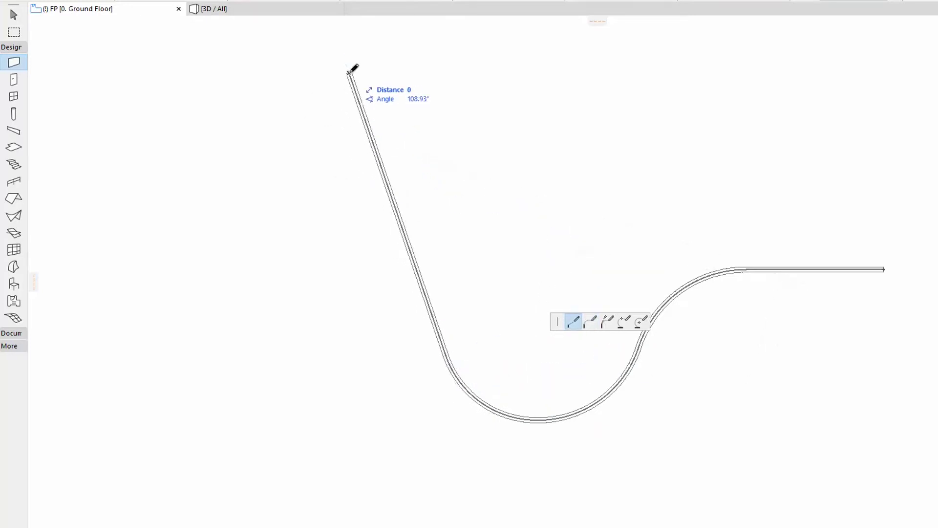
double_click(353, 70)
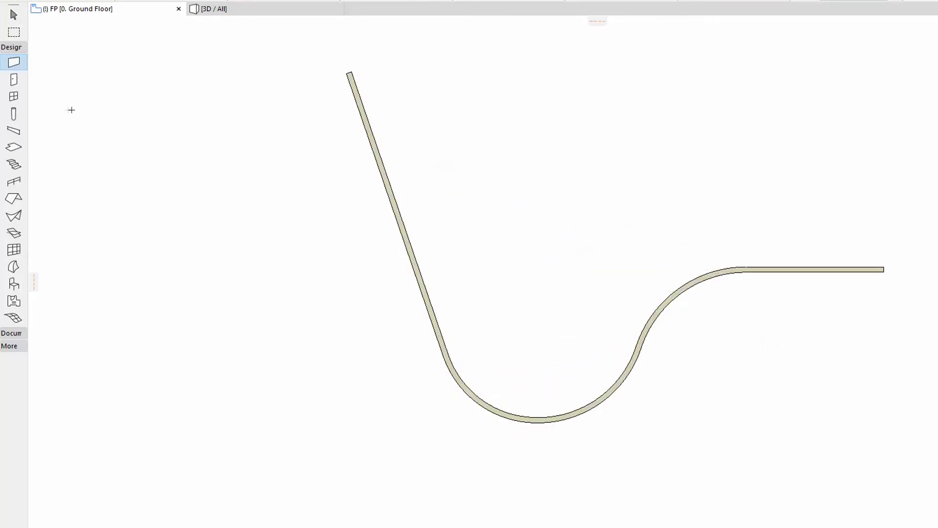
- Place an armchair right of the wall's end and open Multiply with Ctrl+U
click(15, 284)
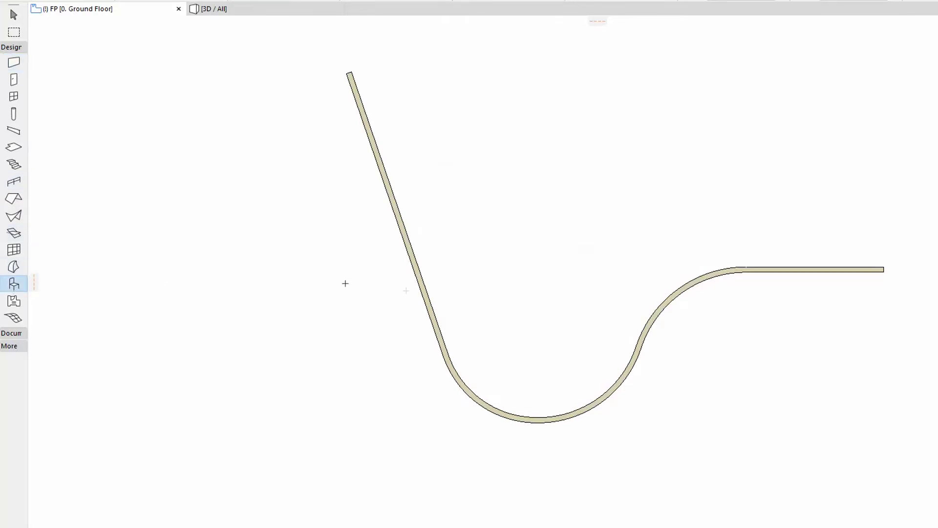
click(869, 300)
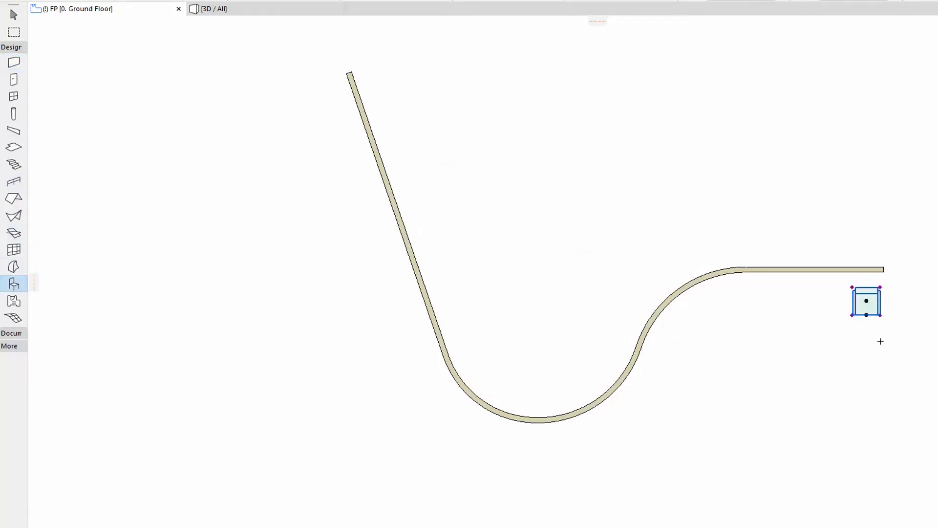
key(ctrl+u)
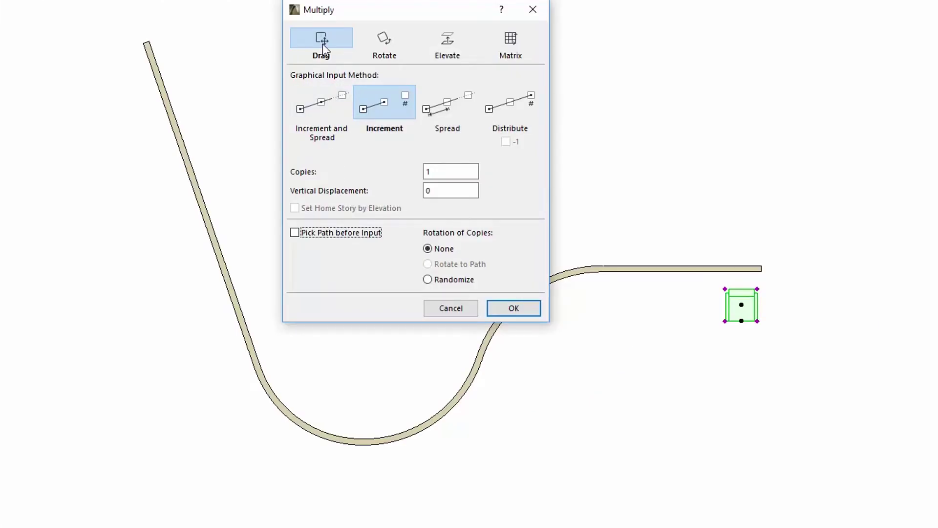
- Configure Multiply for Drag with Increment and Spread, Pick Path before Input, and Rotate to Path
click(324, 102)
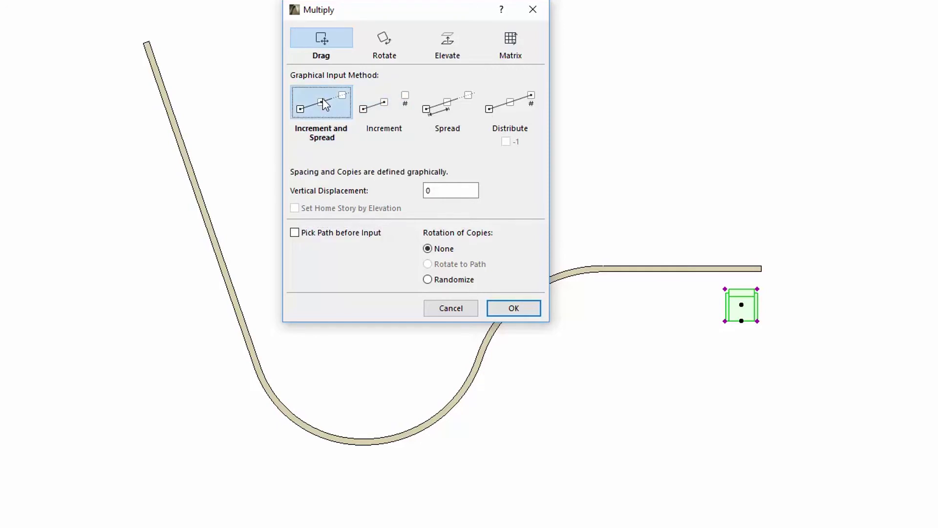
click(295, 234)
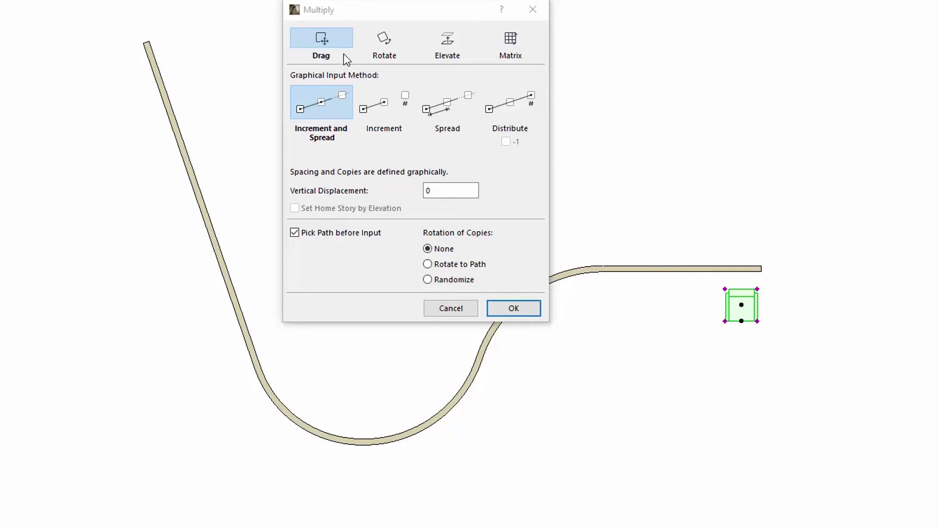
click(394, 44)
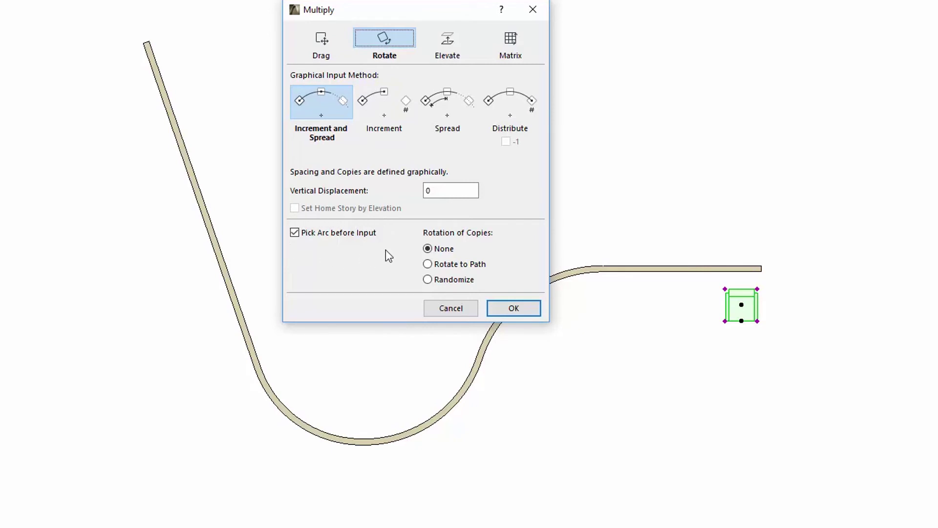
click(451, 44)
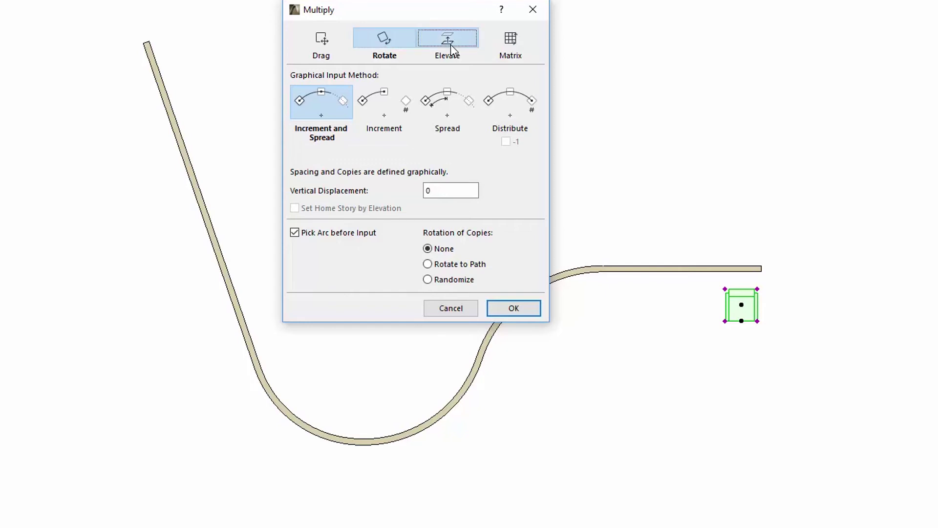
click(510, 39)
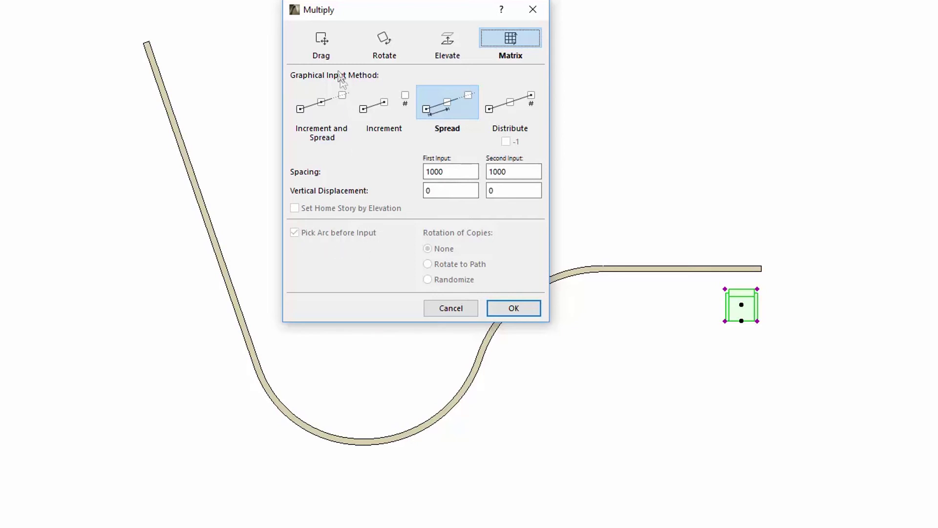
click(328, 47)
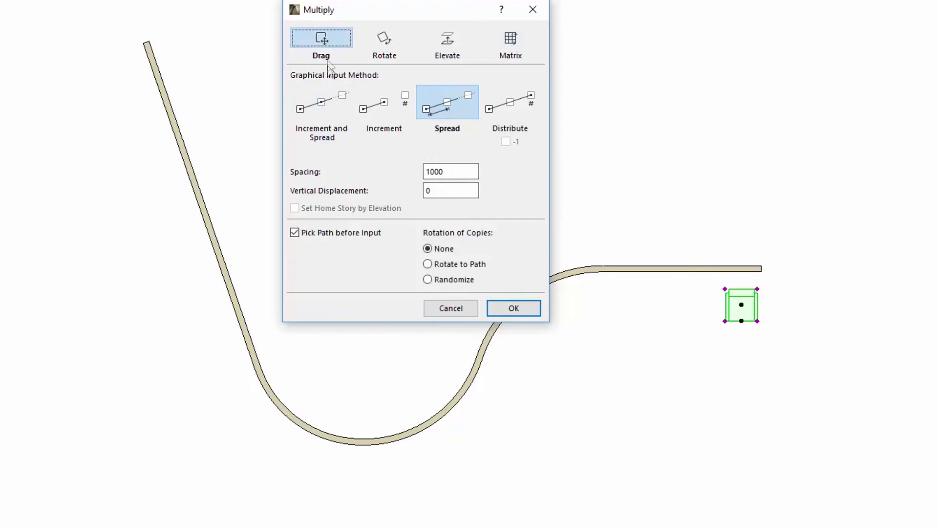
click(326, 99)
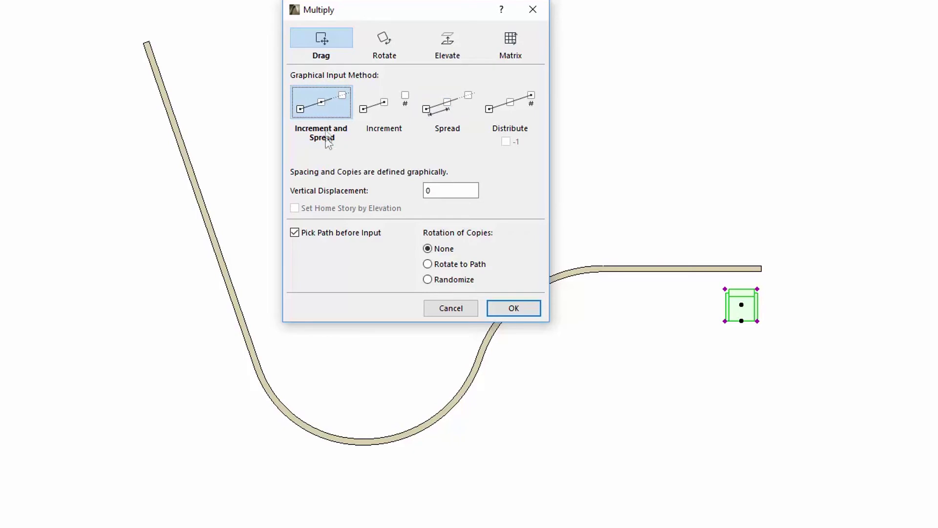
click(428, 264)
- Pick the wall as the path, start from the armchair's centre, and set spacing to 1000
click(526, 310)
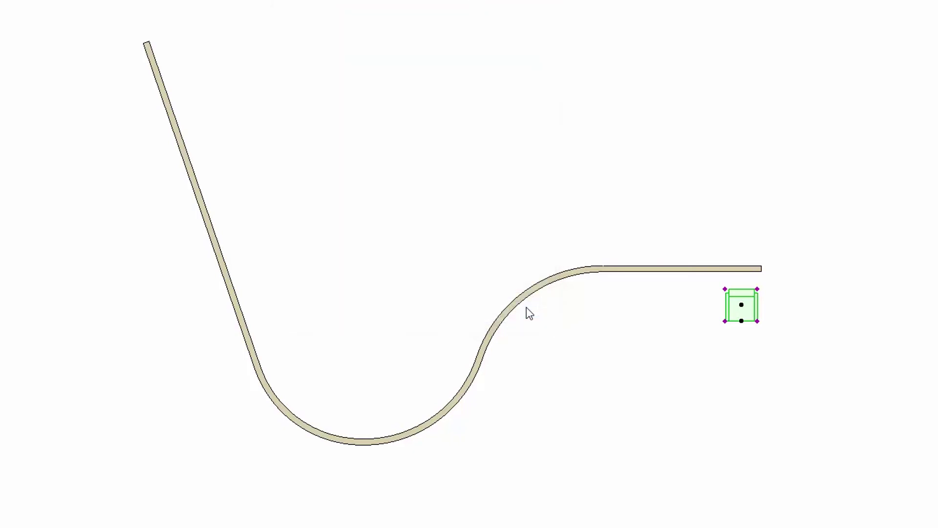
scroll(675, 289, up, 2)
scroll(675, 289, up, 1)
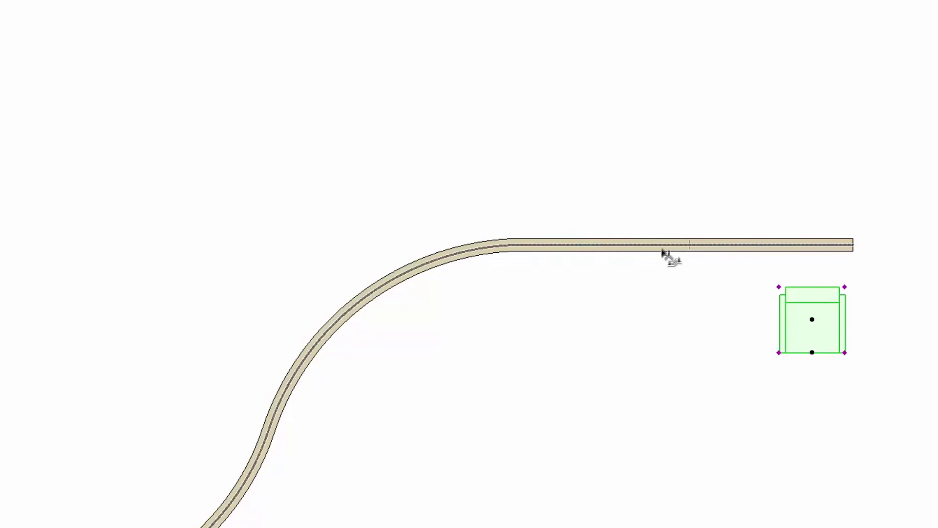
click(664, 250)
click(812, 320)
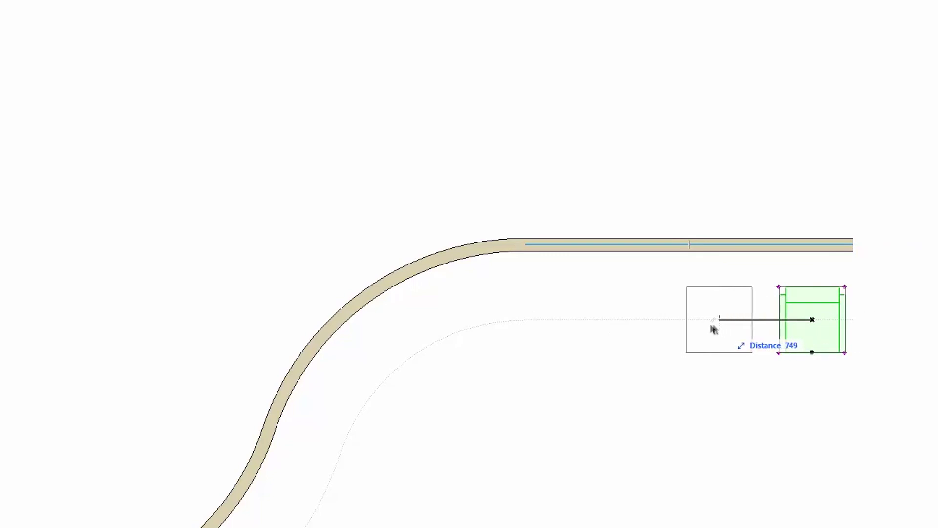
key(ctrl)
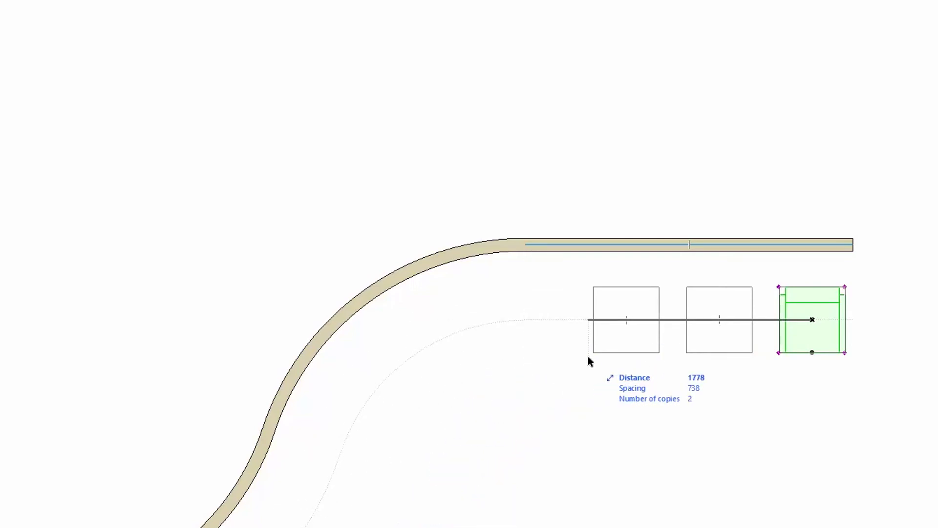
key(Tab)
key(Tab)
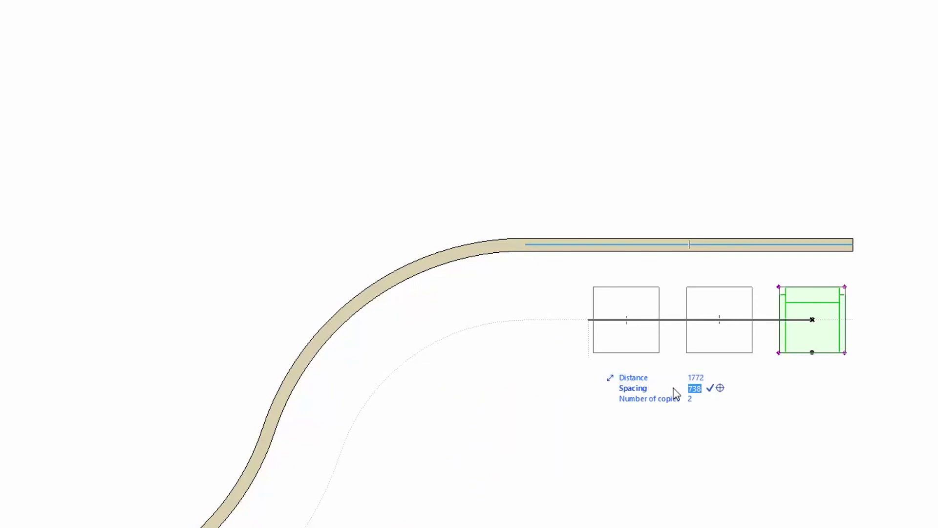
text(1000)
key(Tab)
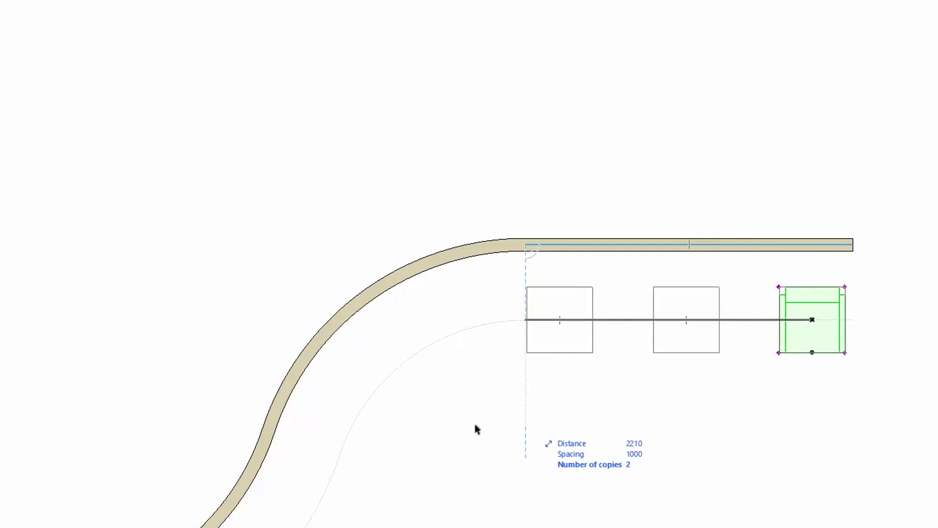
key(Escape)
scroll(472, 430, down, 2)
scroll(470, 432, down, 2)
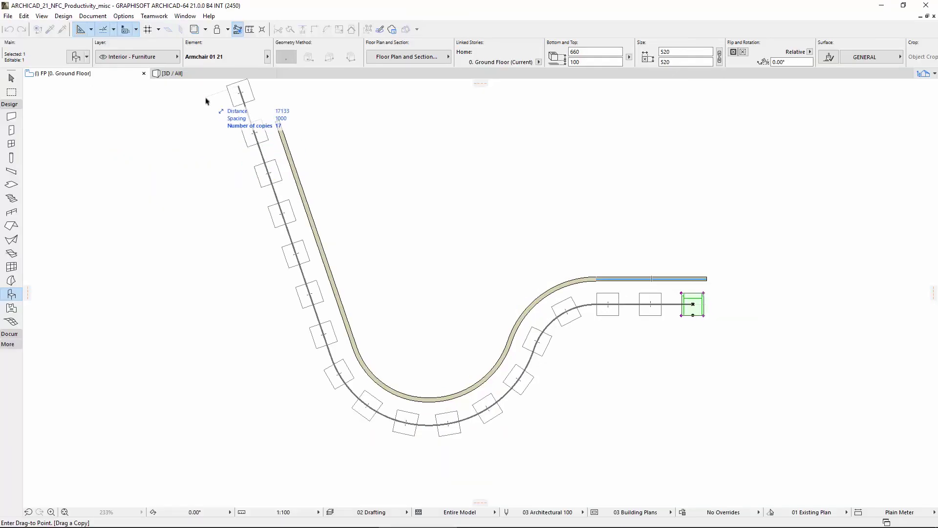
- Commit the 16 armchair copies at the wall path's far end and deselect them
click(229, 137)
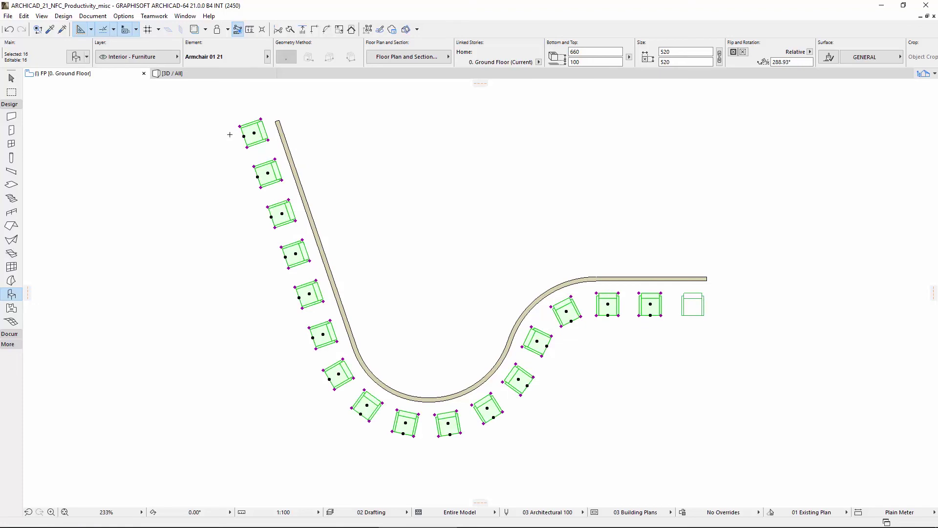
key(Escape)
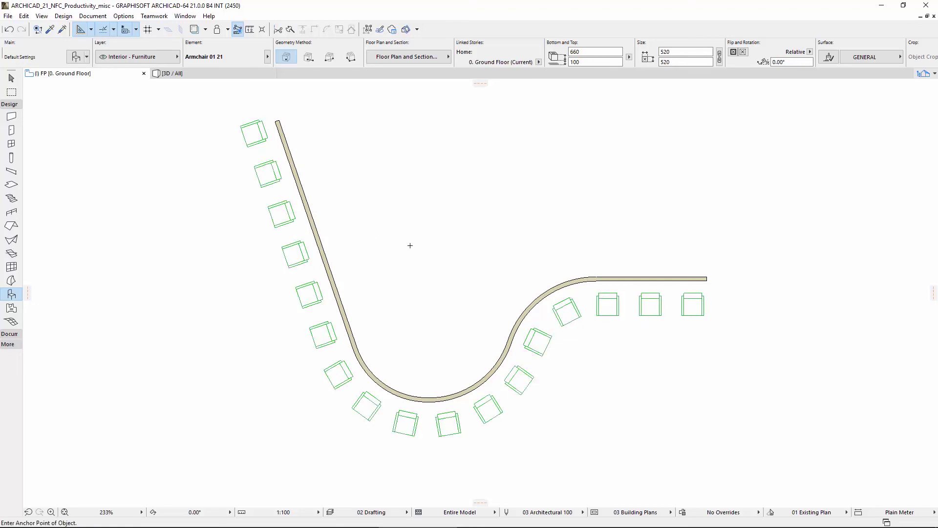